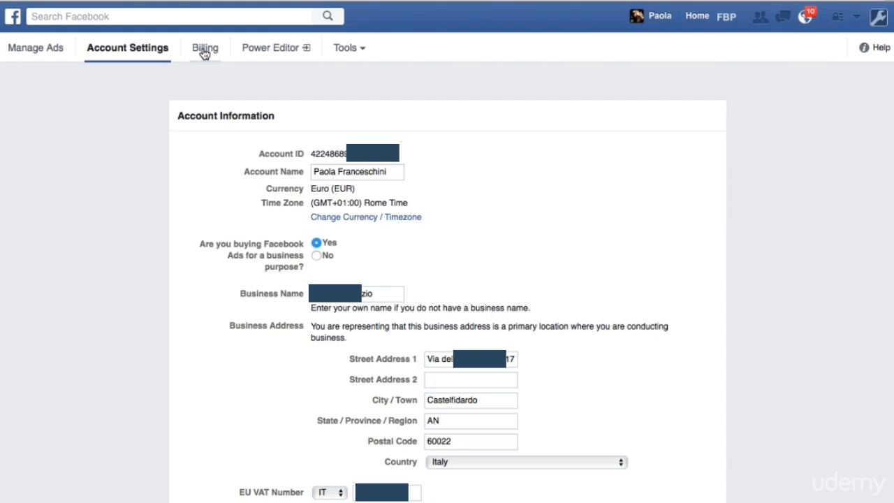
- Open the ad account's billing page and view the account spending limit form without setting a limit
left_click(204, 54)
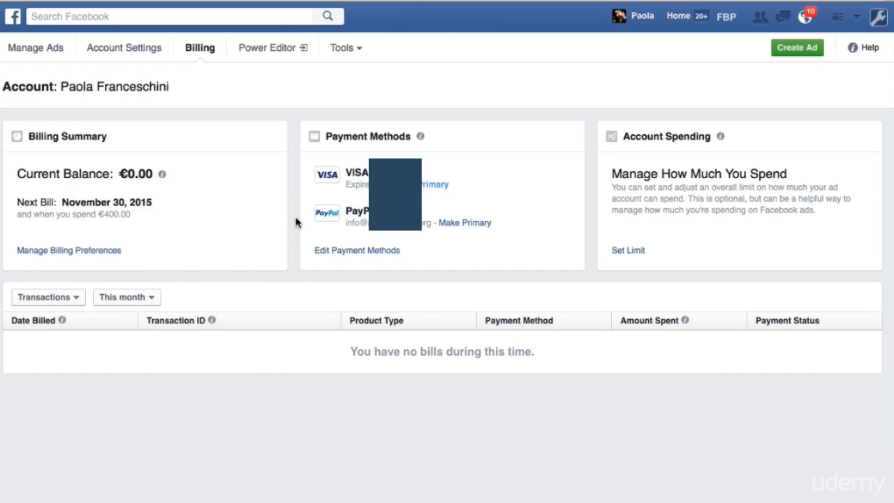
left_click(628, 251)
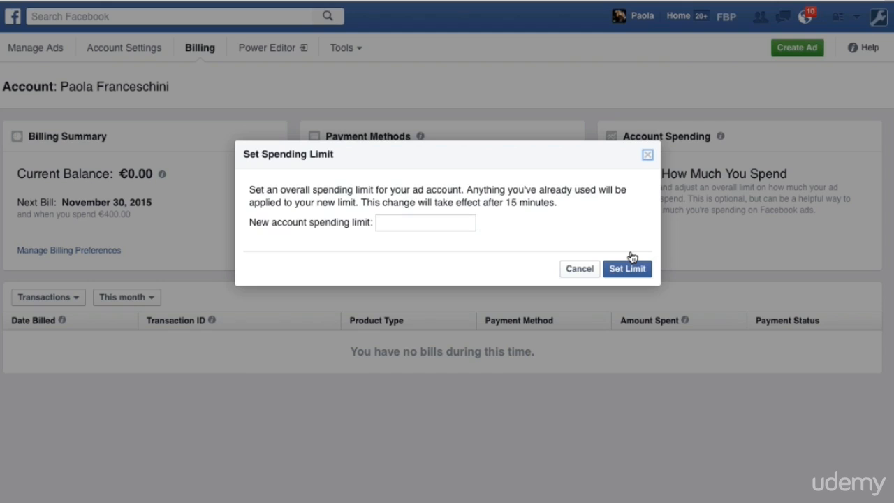
left_click(647, 155)
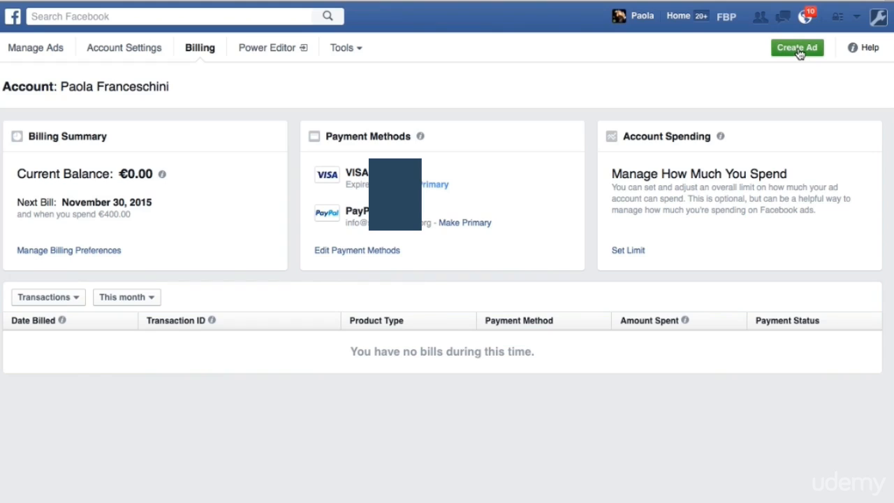
- Start a new ad campaign with the Promote your Page objective for the Leonardo DiCaprio Italia page
left_click(797, 49)
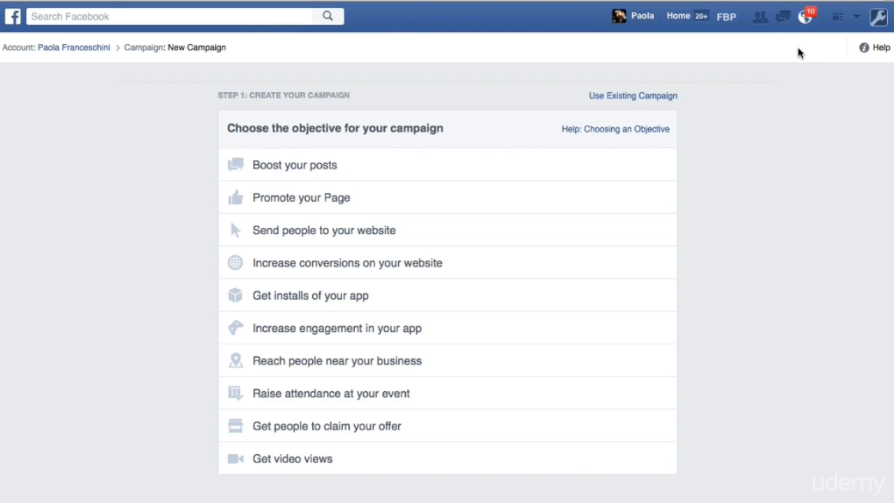
key("super+minus")
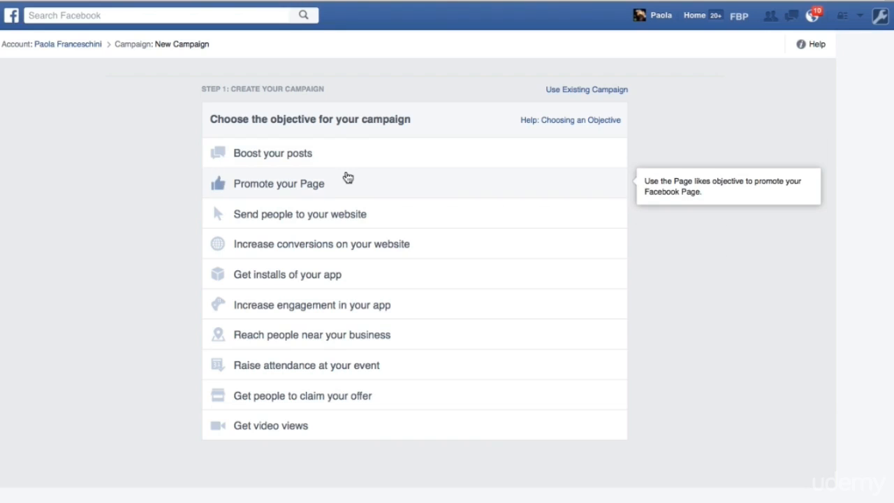
left_click(323, 185)
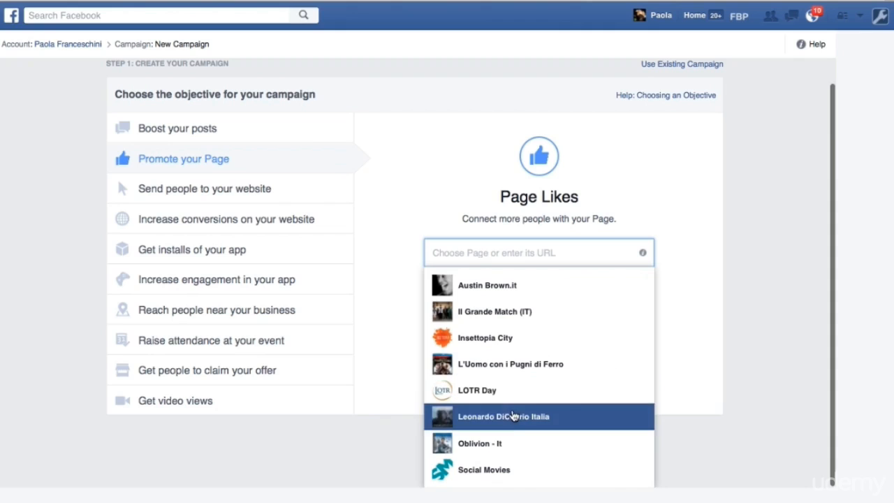
left_click(510, 417)
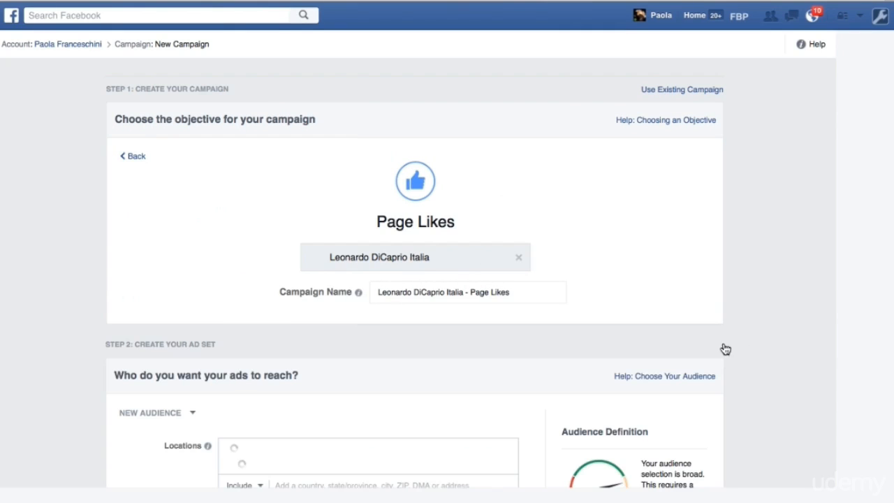
- Examine the new audience's location, age, gender and language settings and the list of additional demographic categories
scroll(760, 356, "down", 2)
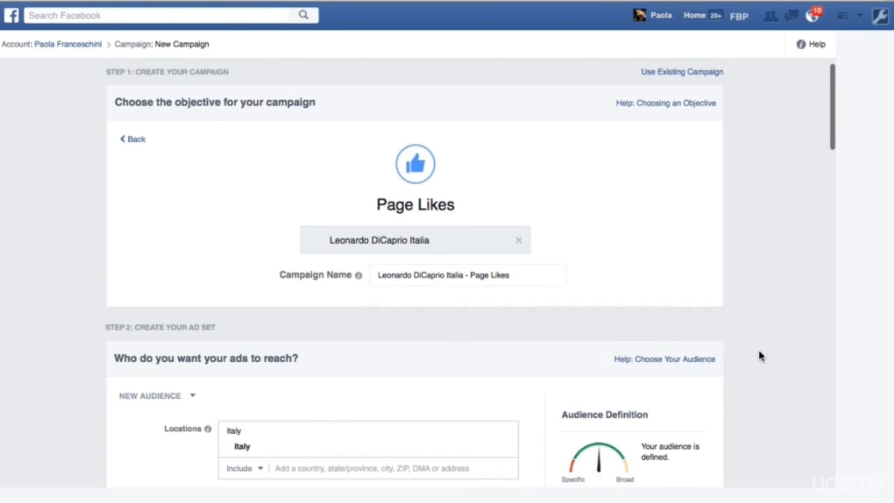
scroll(759, 352, "down", 6)
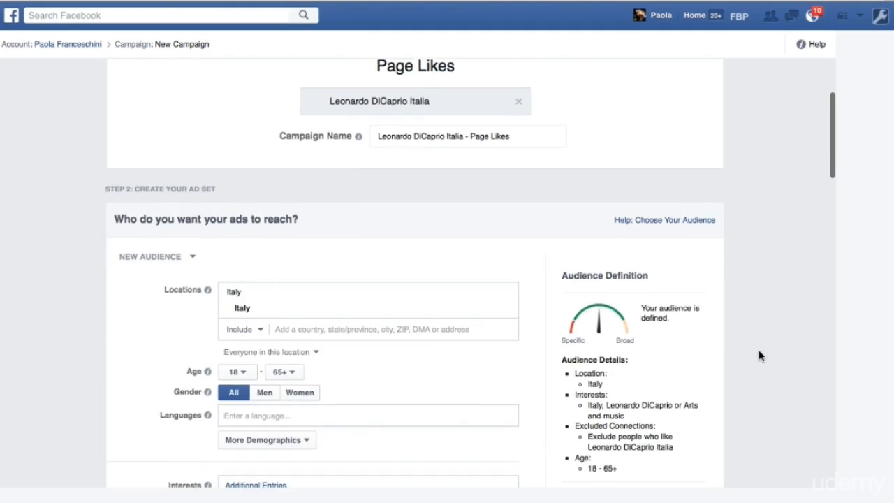
scroll(758, 356, "up", 1)
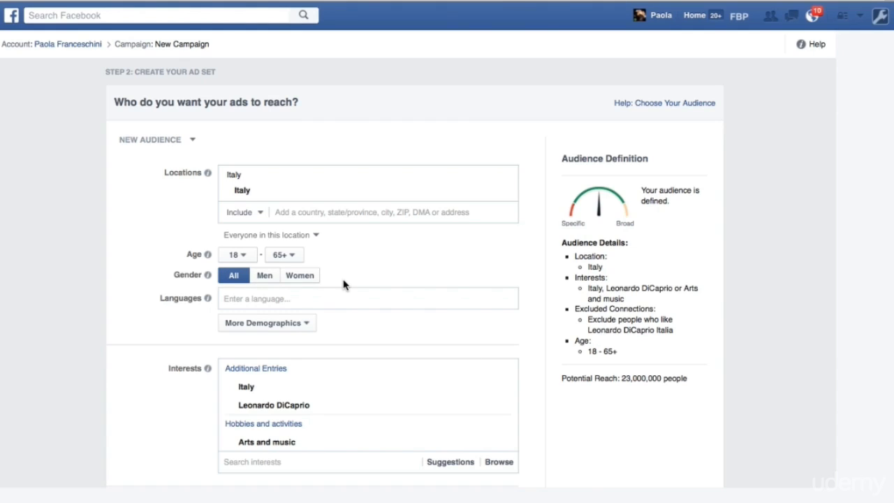
scroll(343, 285, "down", 2)
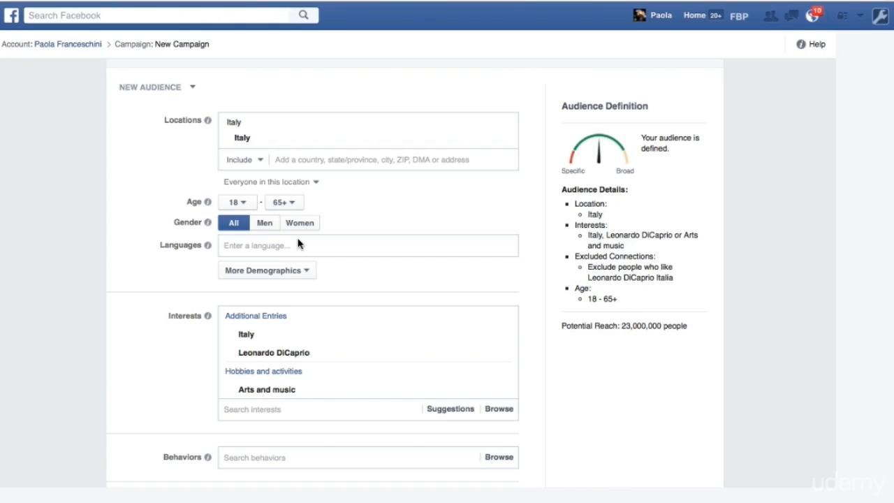
left_click(282, 274)
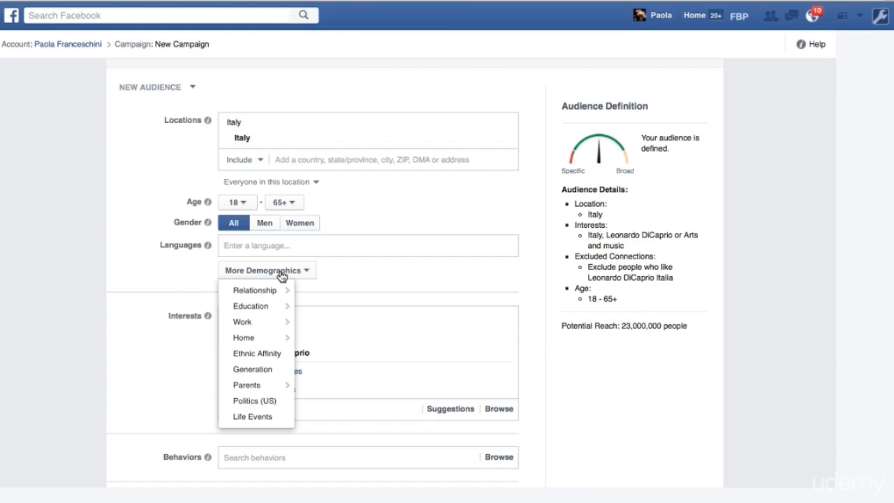
left_click(71, 321)
scroll(71, 320, "down", 3)
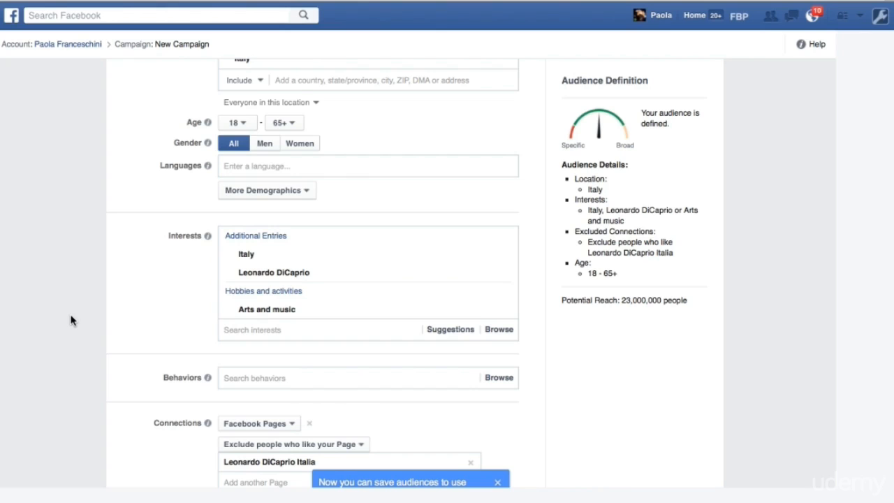
- Search the audience interests for titanic without adding any suggestion
scroll(70, 320, "down", 2)
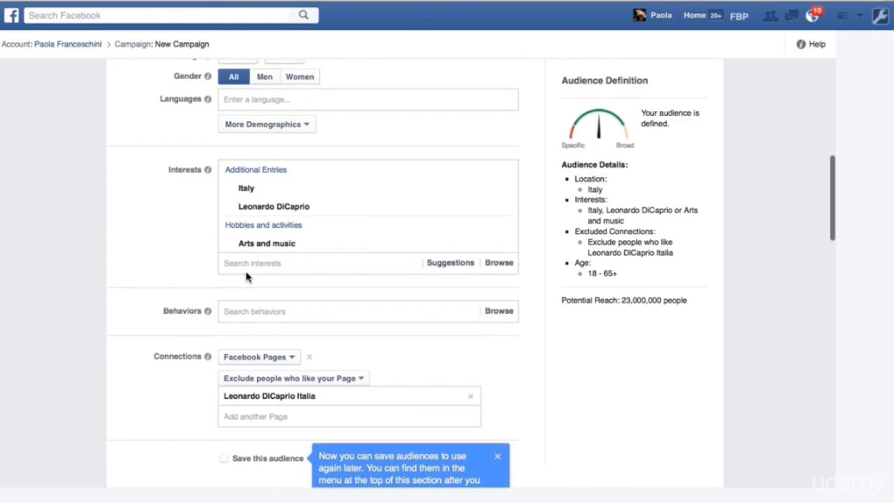
left_click(275, 263)
type("itanic")
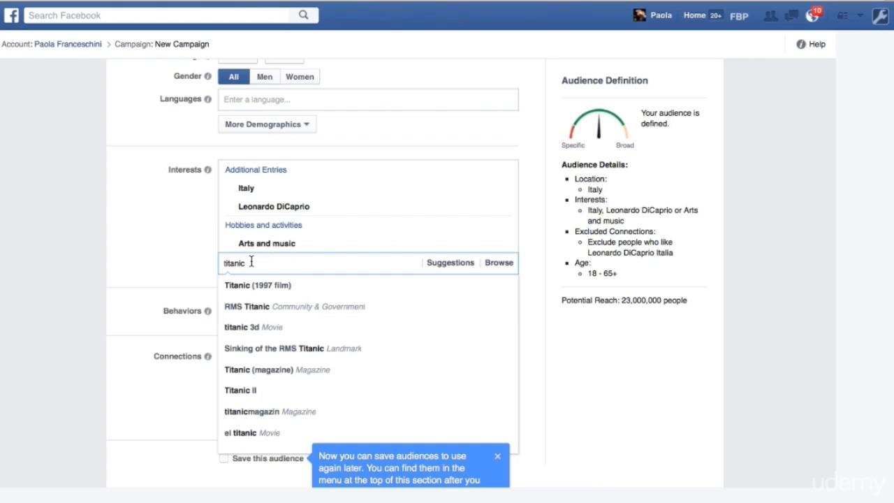
left_click(116, 264)
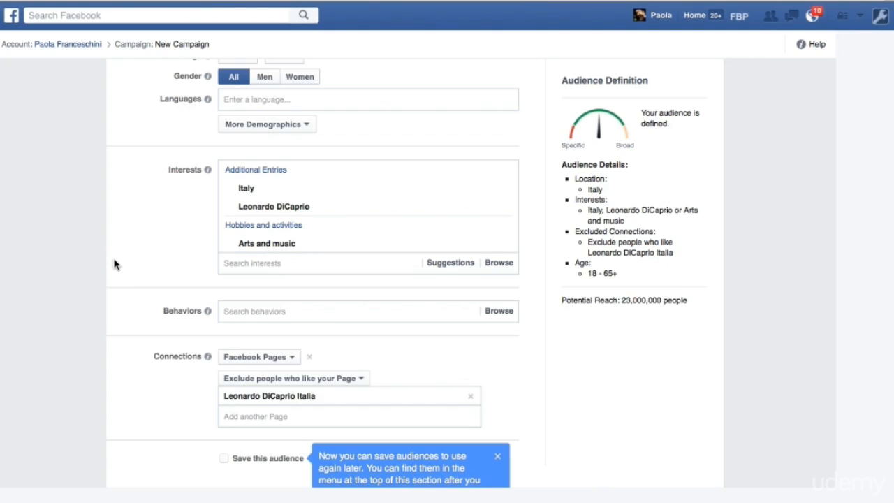
- View the behavior categories available for audience targeting without selecting one
scroll(116, 264, "down", 3)
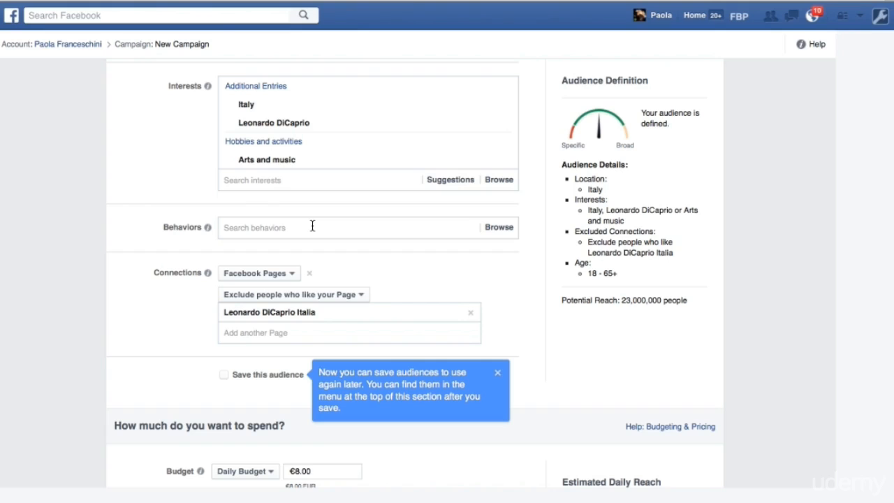
left_click(313, 226)
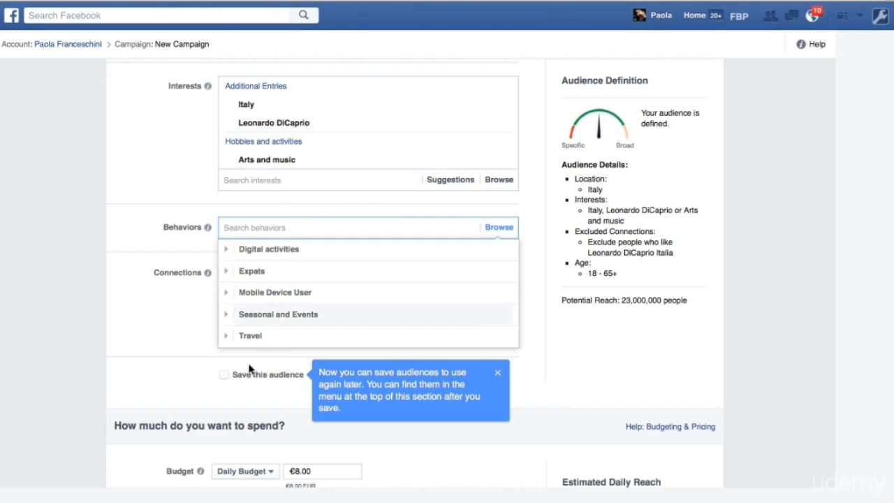
left_click(99, 321)
- Review the audience connections, the budget, schedule, pricing and delivery settings, and the image and video options for the ad
scroll(99, 325, "down", 1)
scroll(99, 322, "down", 1)
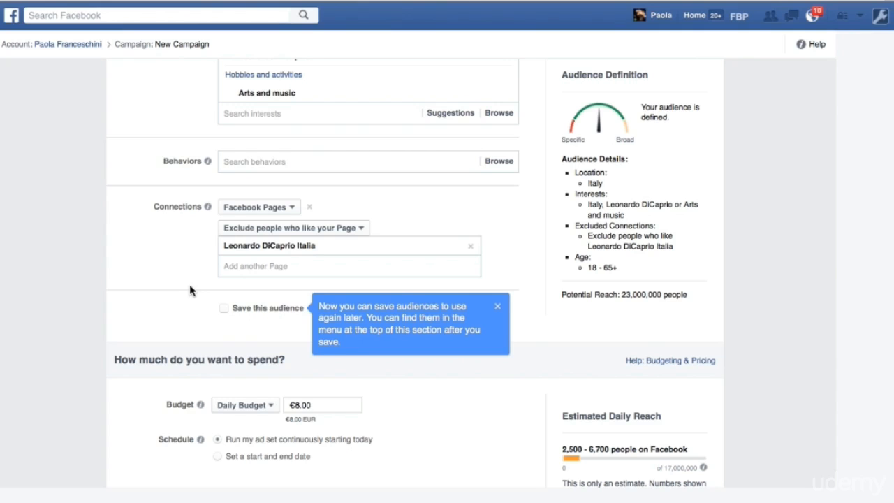
scroll(189, 290, "down", 1)
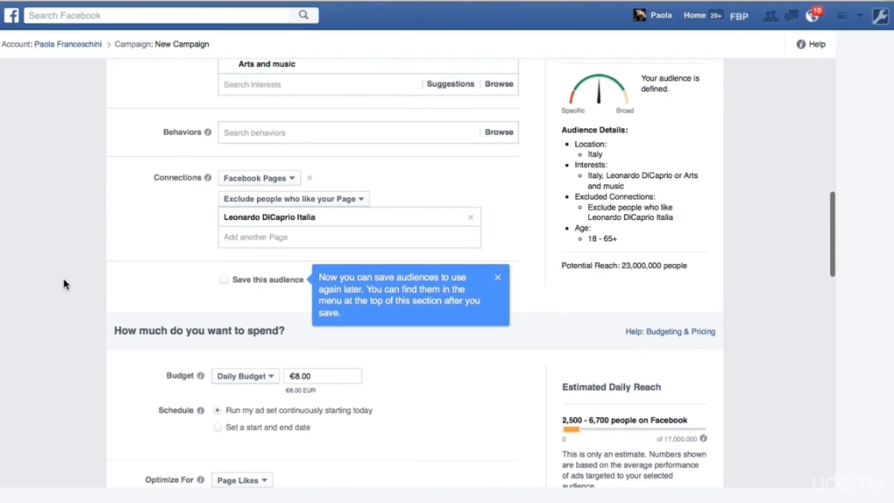
scroll(63, 283, "down", 5)
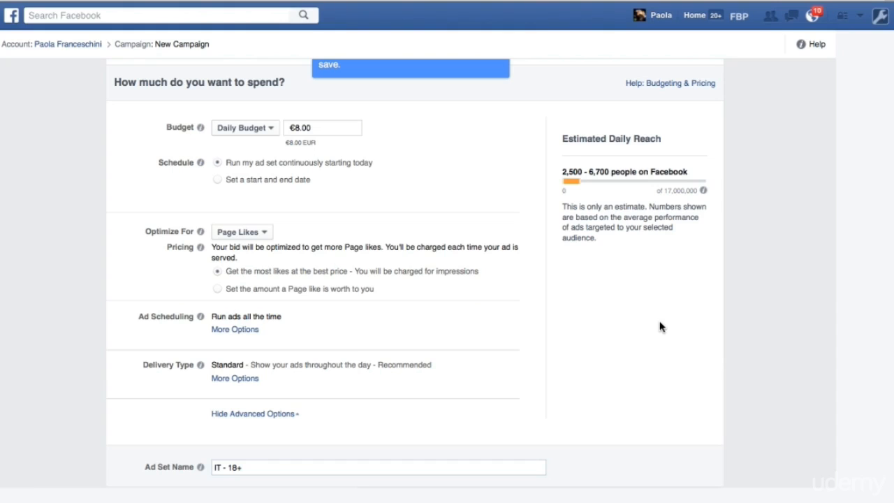
scroll(661, 327, "down", 5)
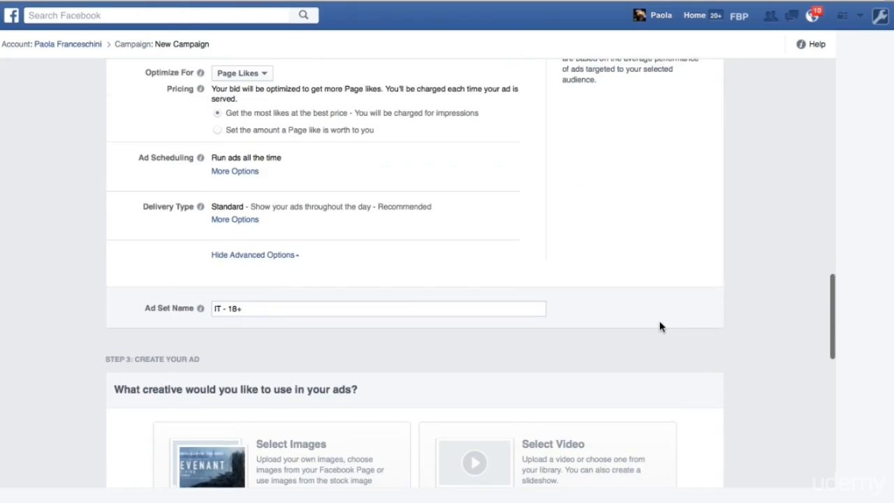
scroll(753, 380, "down", 7)
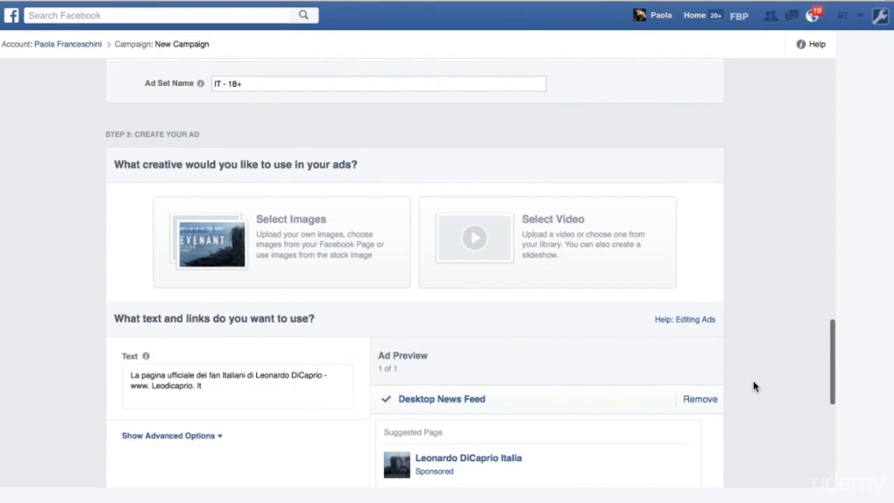
scroll(753, 380, "down", 3)
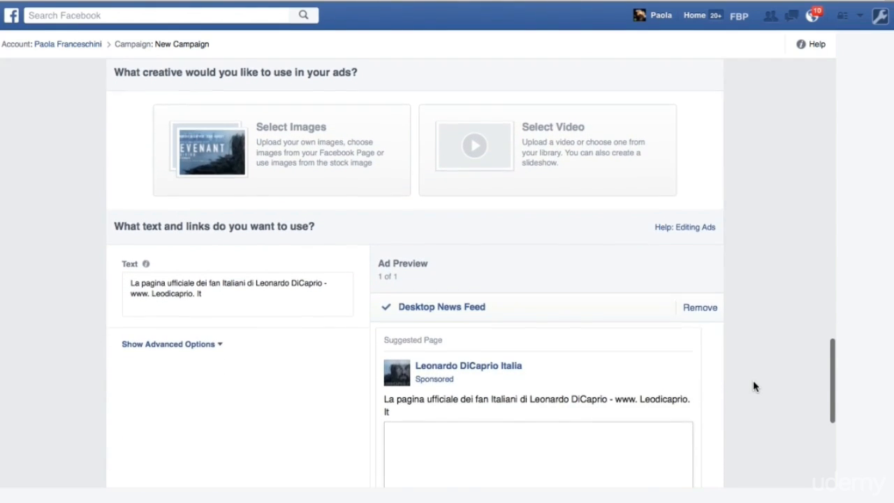
scroll(753, 386, "down", 1)
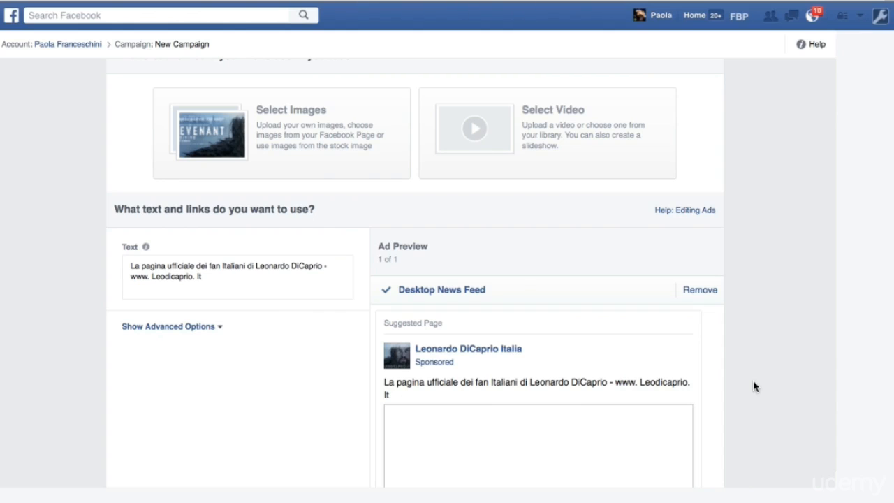
- Replace the ad's text with "Copy here"
scroll(753, 379, "down", 3)
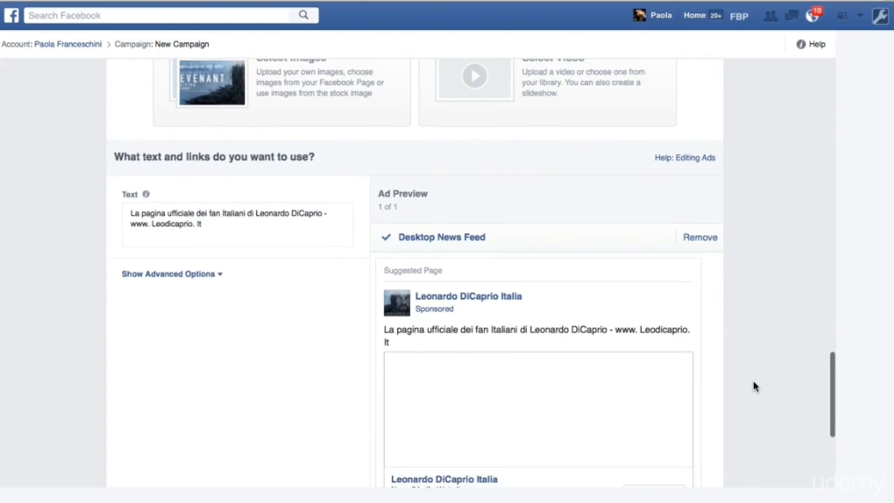
left_click_drag(198, 166, 112, 138)
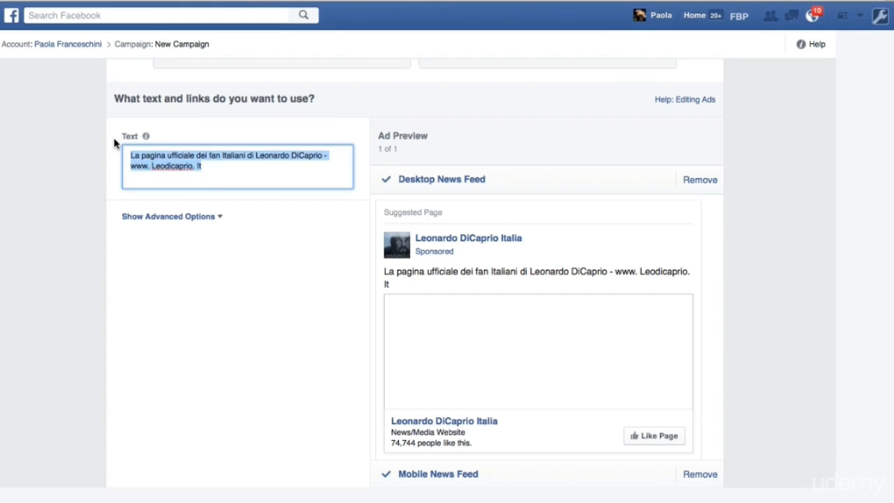
key("BackSpace")
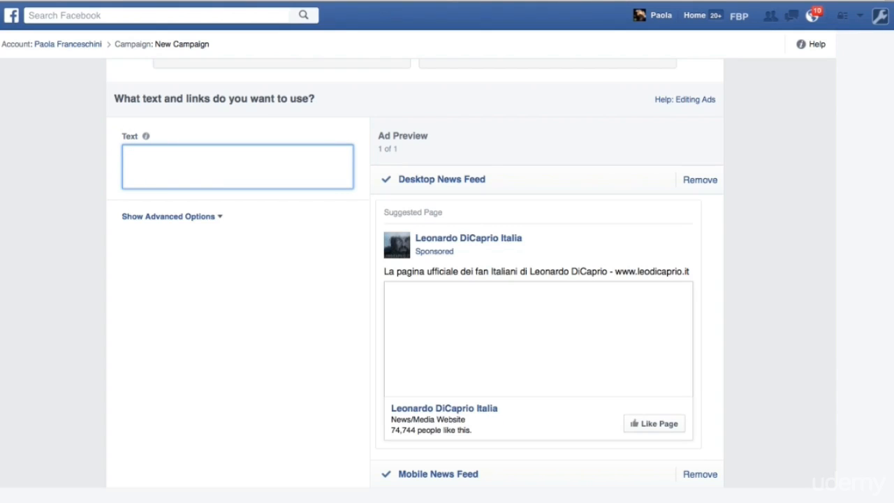
type("Copy here")
left_click(62, 246)
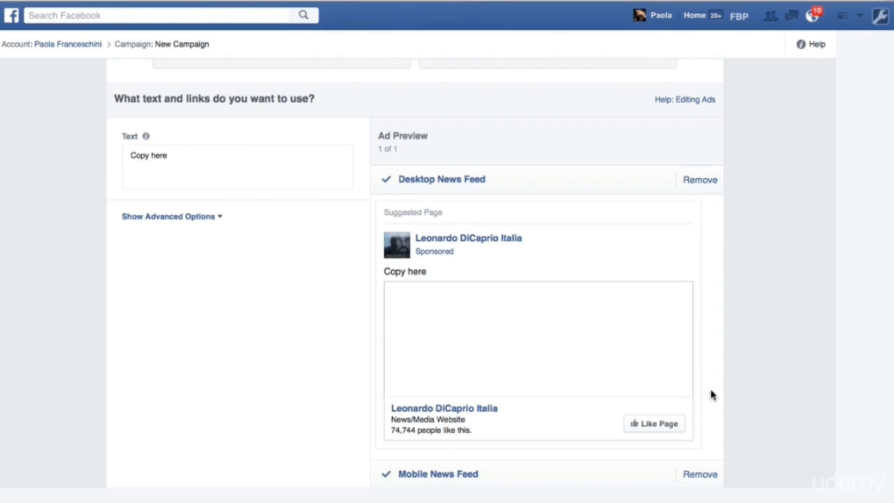
- Examine the ad preview, its placements and the order section, then return to the budget and ad set settings
scroll(713, 399, "down", 3)
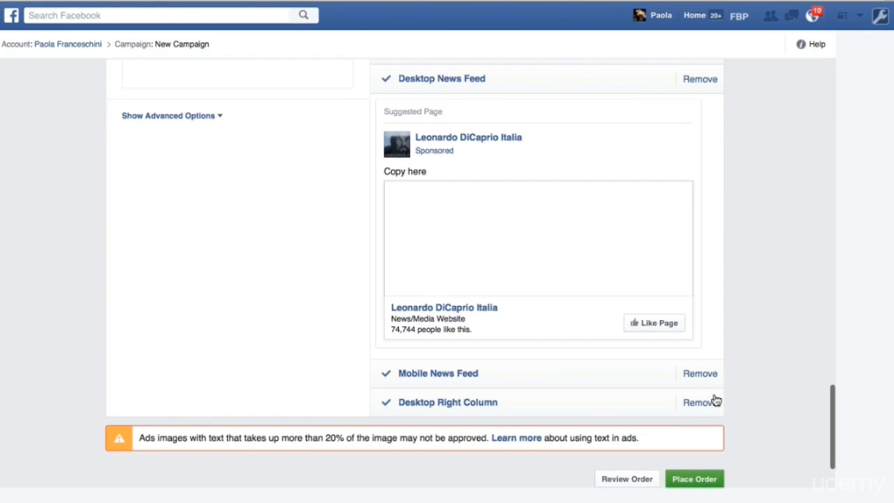
mouse_move(498, 284)
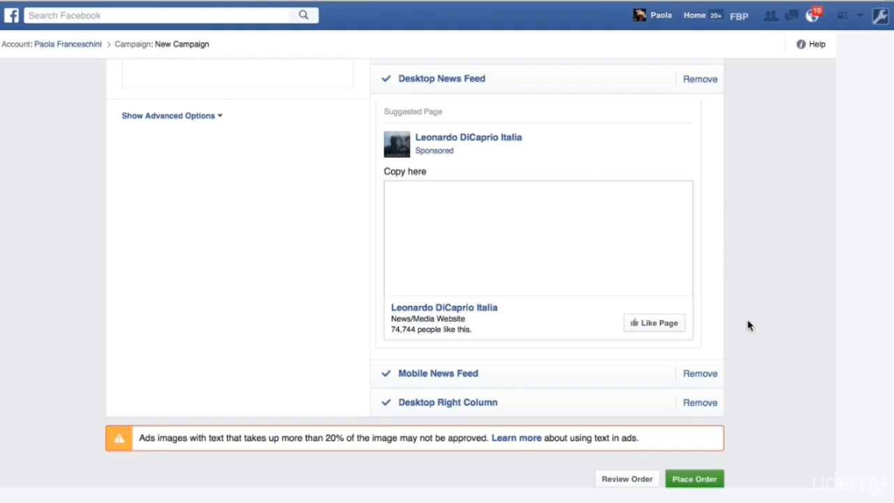
scroll(747, 325, "down", 2)
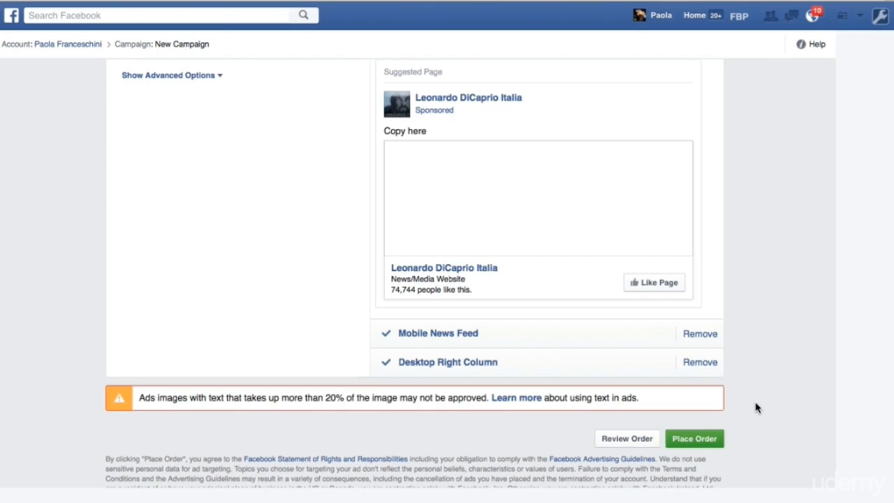
scroll(755, 408, "down", 1)
scroll(755, 408, "up", 5)
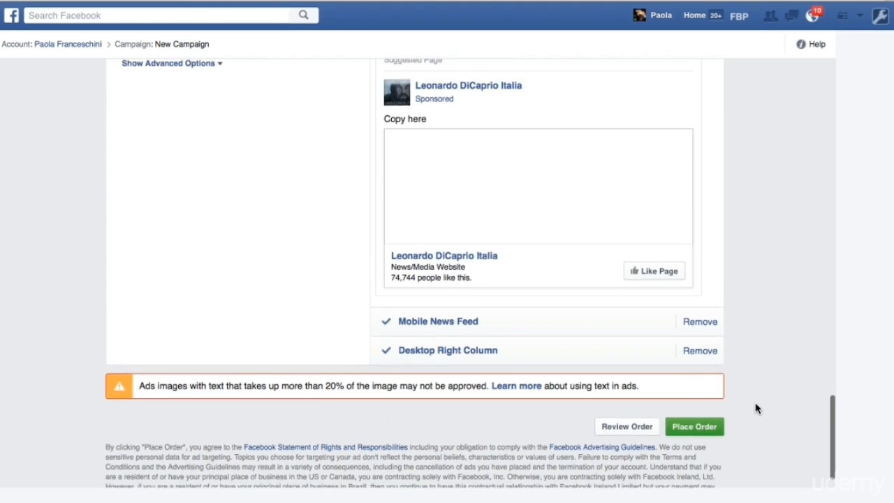
scroll(755, 408, "up", 3)
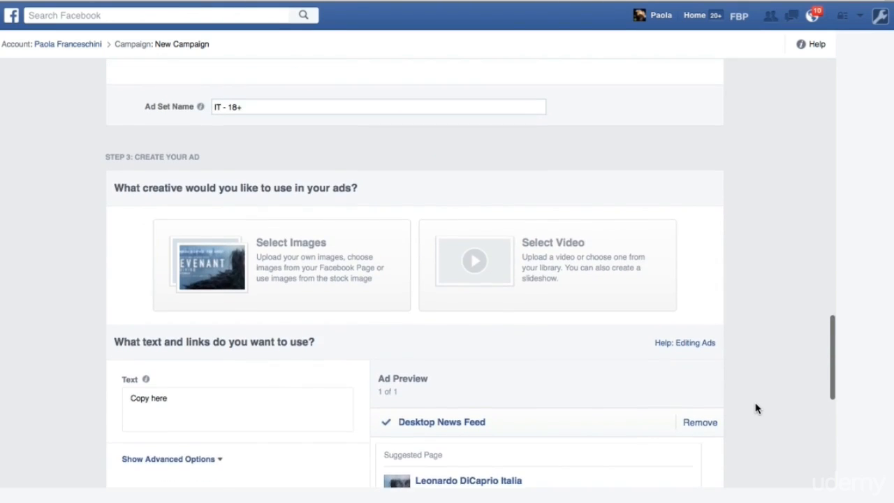
scroll(755, 408, "up", 4)
scroll(755, 408, "up", 5)
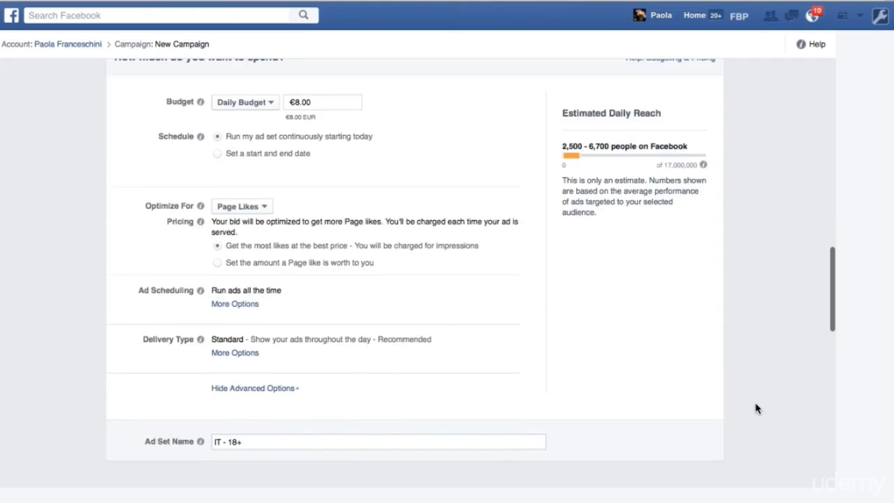
- Leave the new campaign form and open the ad account's campaign list in the ads management area
scroll(755, 408, "up", 12)
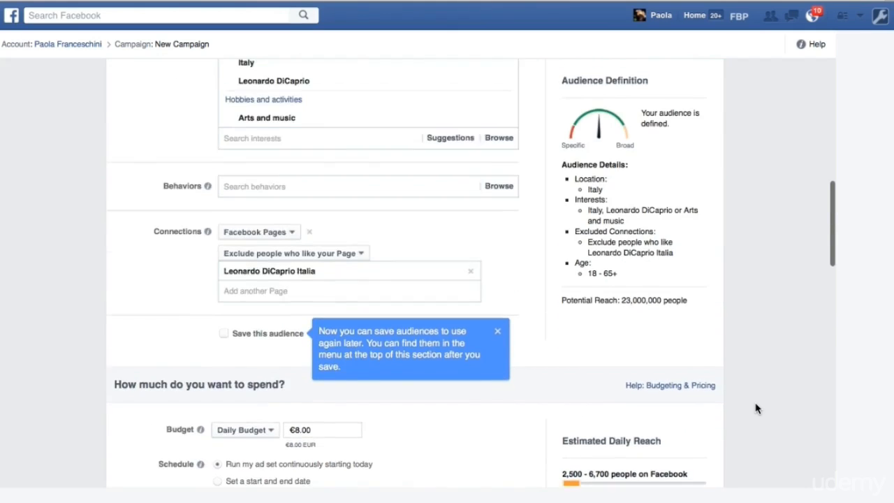
scroll(755, 407, "up", 4)
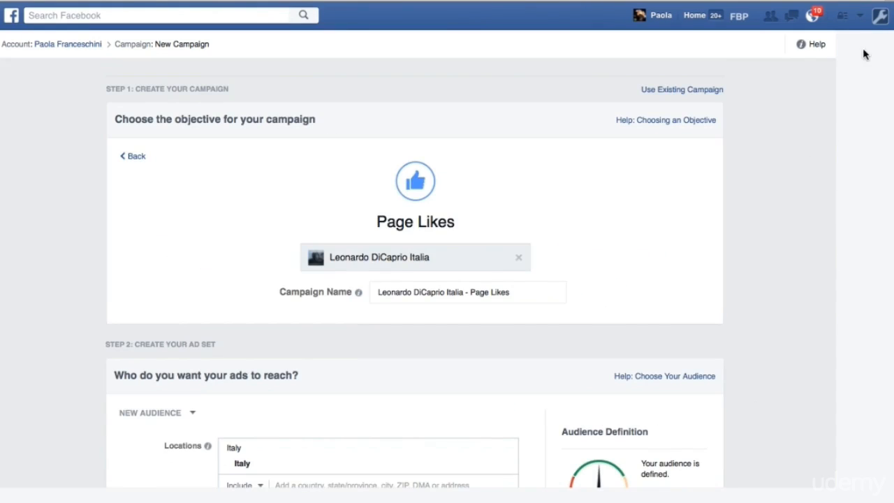
left_click(860, 17)
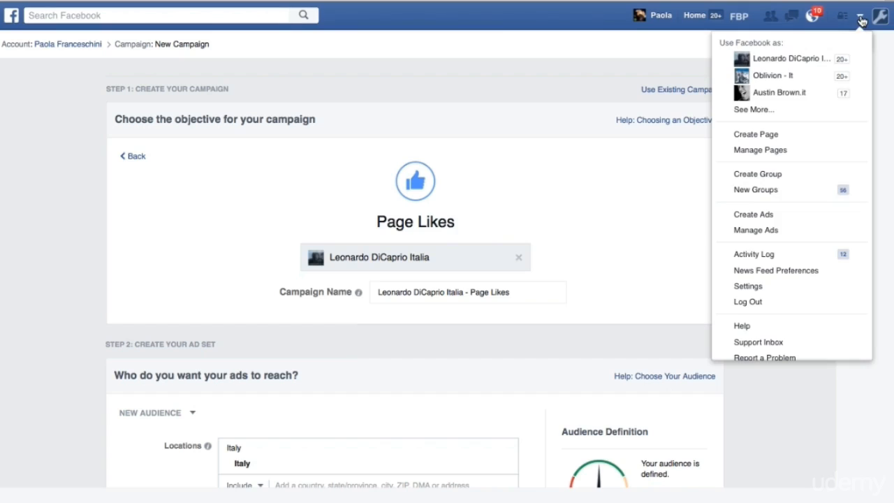
left_click(766, 238)
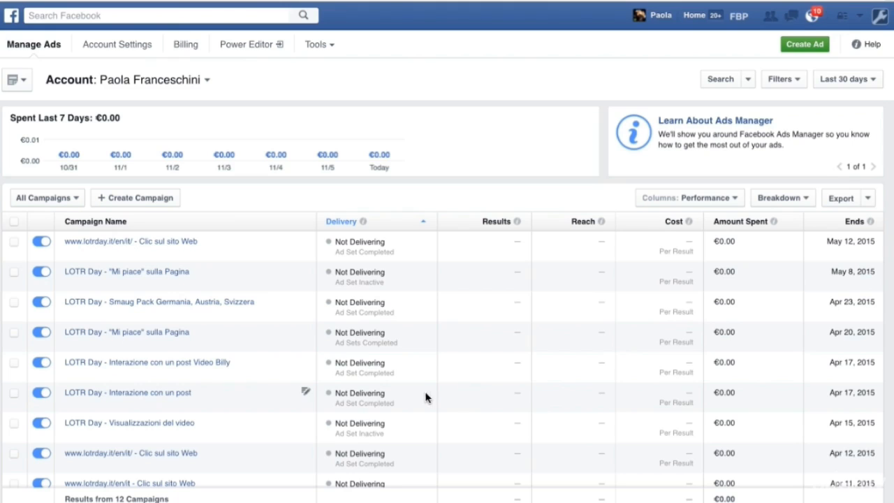
left_click(171, 243)
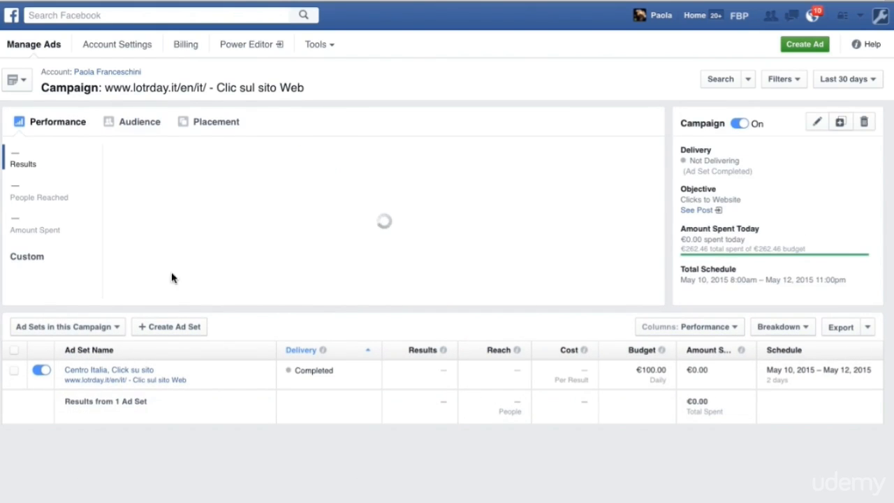
left_click(161, 383)
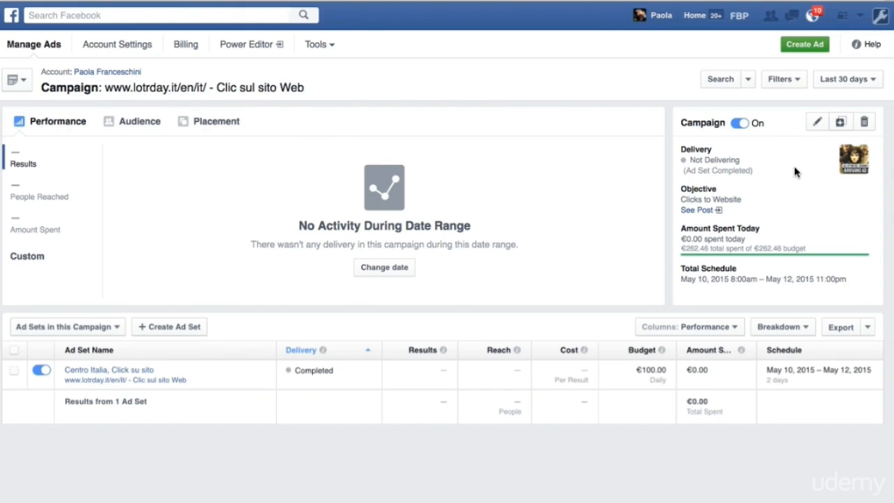
left_click(871, 81)
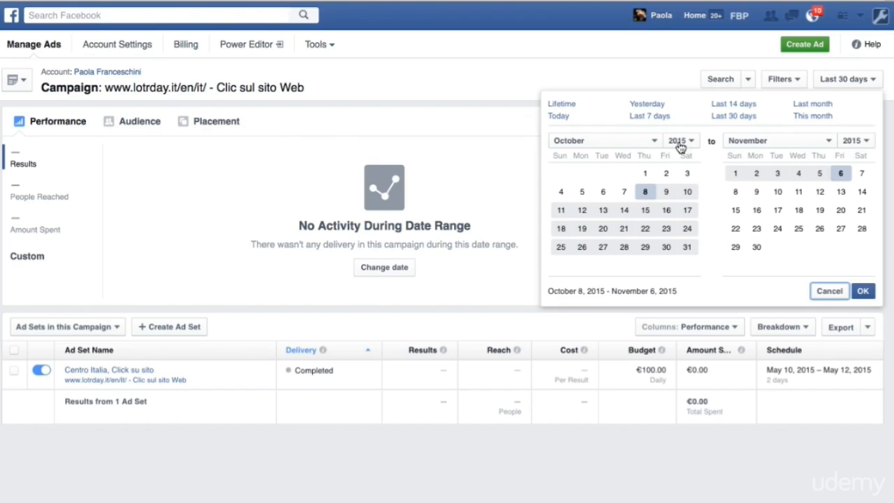
left_click(562, 105)
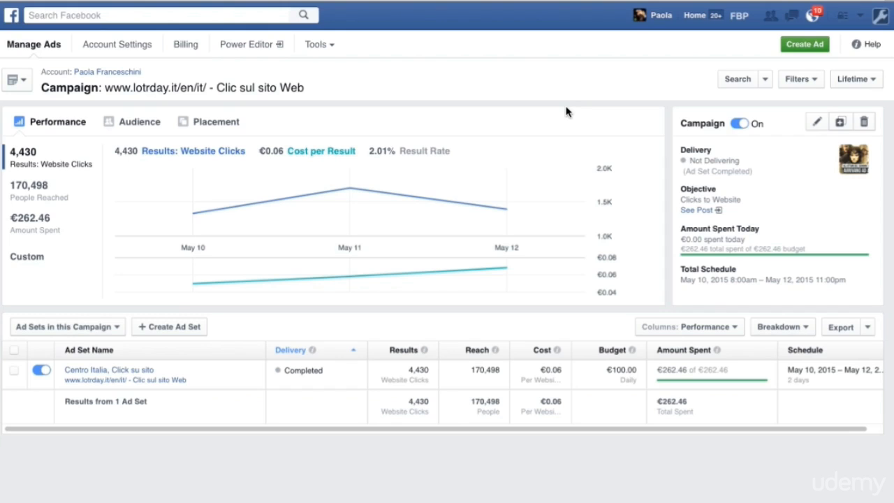
- Open the column customization settings for the campaign's ad set table
left_click(734, 328)
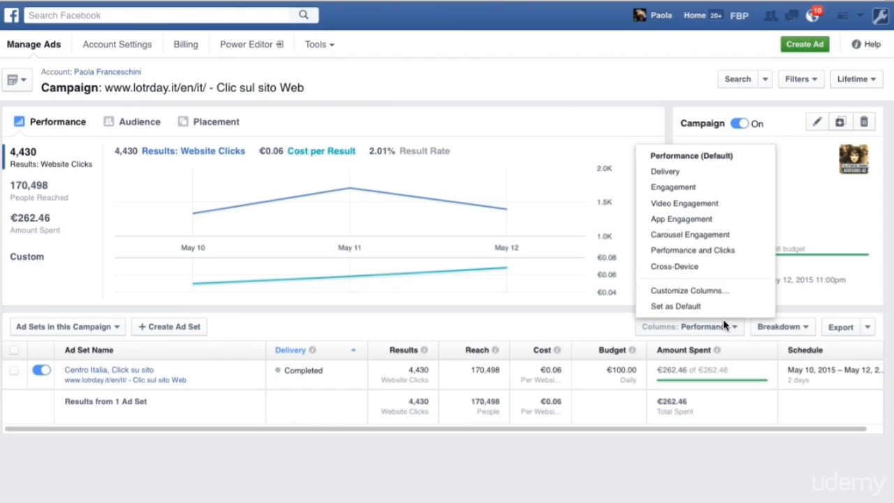
left_click(709, 299)
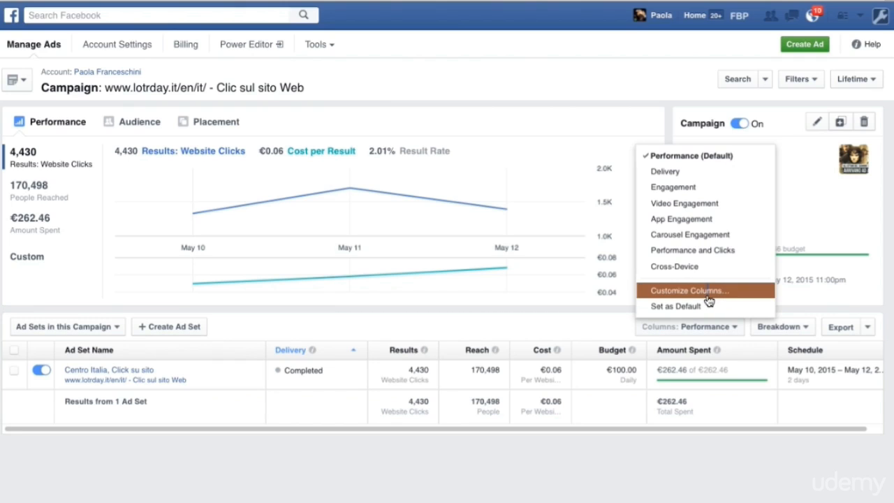
left_click(681, 296)
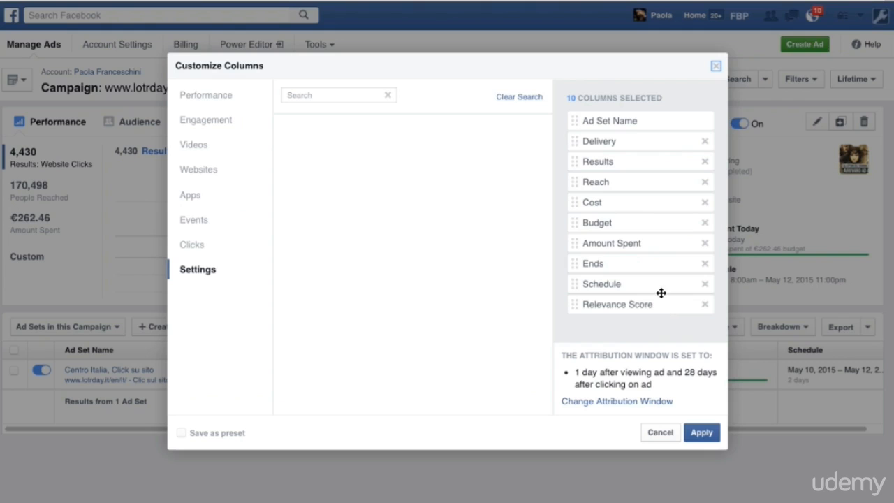